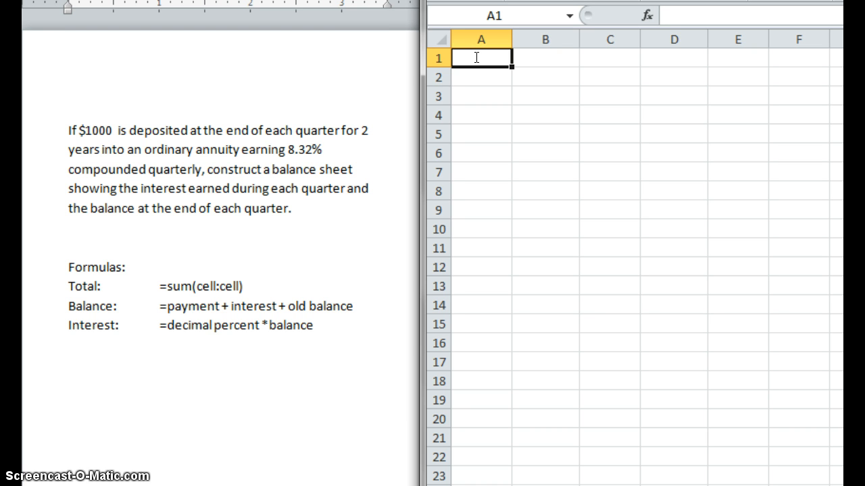
Enter the column headings period, Payment, Interest and Balance in cells A1 through D1.
text(period)
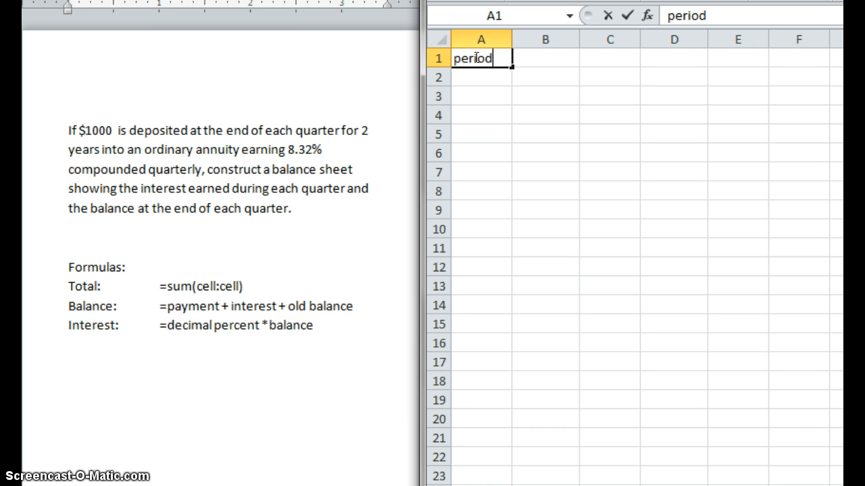
key(Tab)
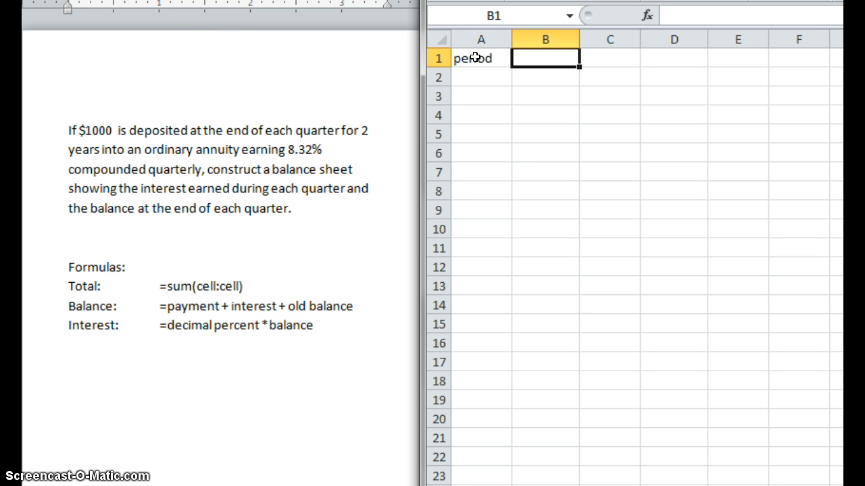
text(Payment)
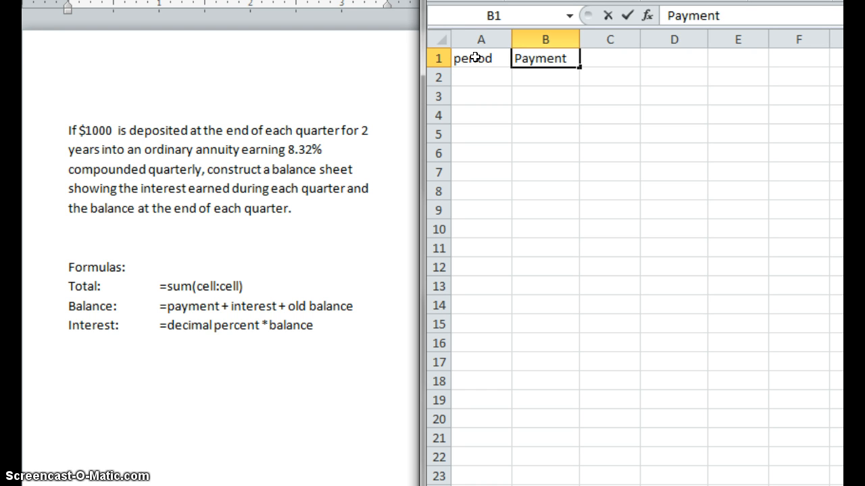
key(Tab)
text(I)
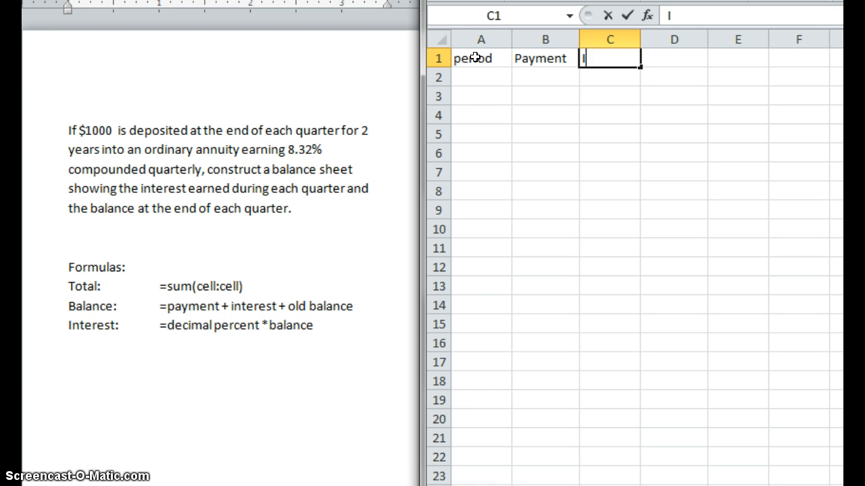
text(nterest)
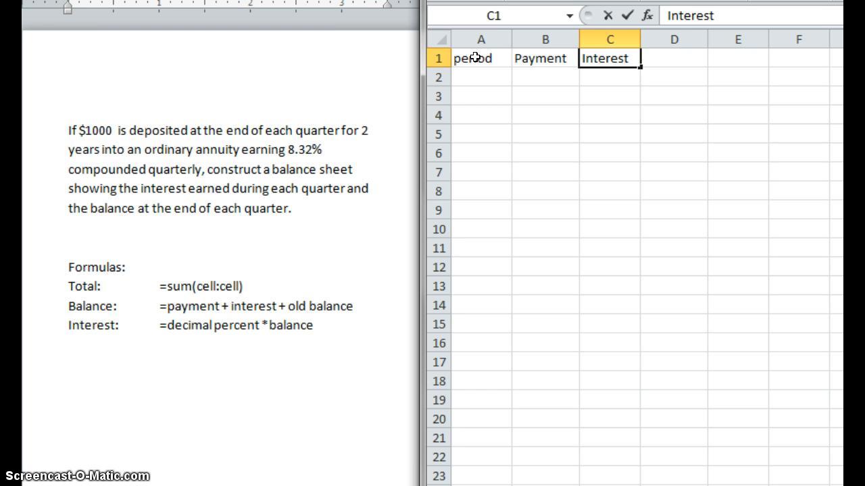
key(Tab)
text(Balance)
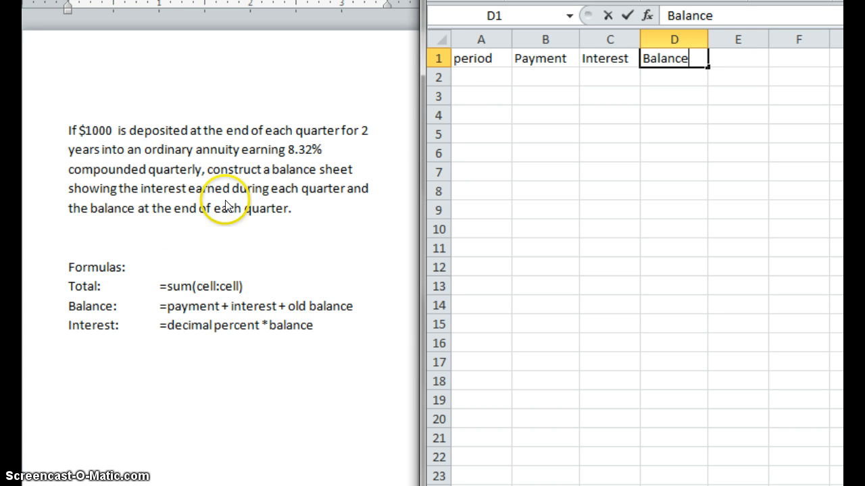
Number the periods 1 through 8 down the period column in cells A2 to A9.
click(473, 76)
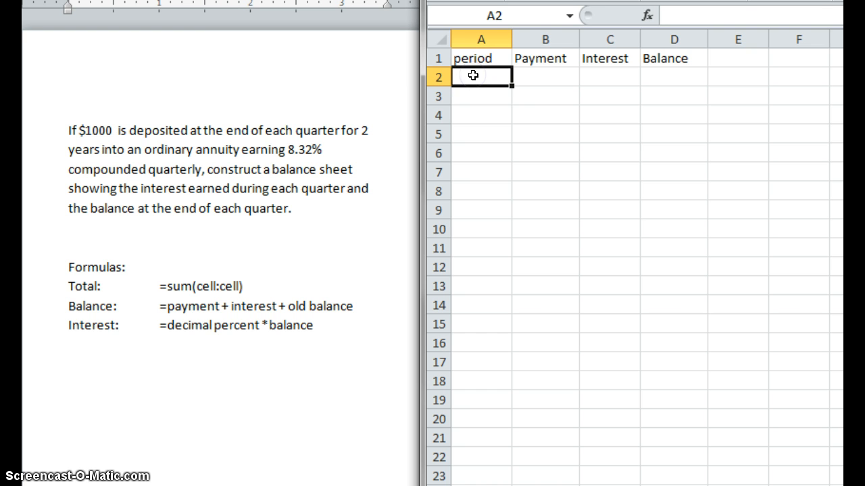
text(1)
key(Return)
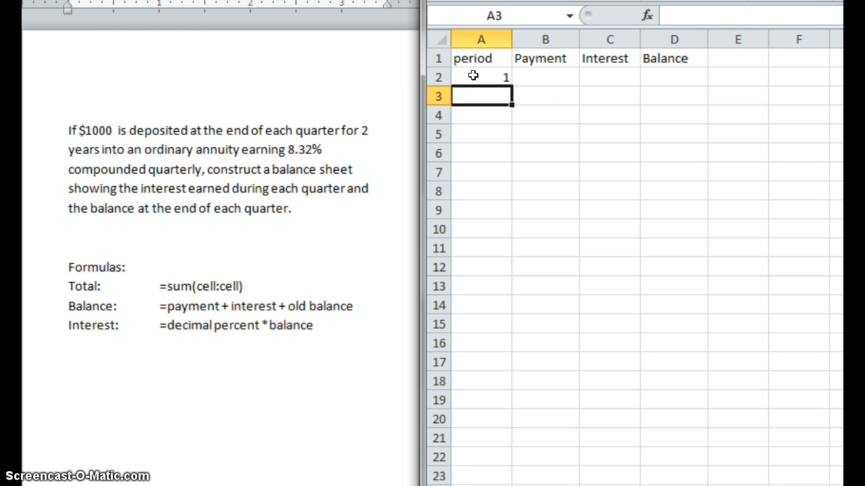
text(2)
key(Return)
text(3)
key(Return)
text(4)
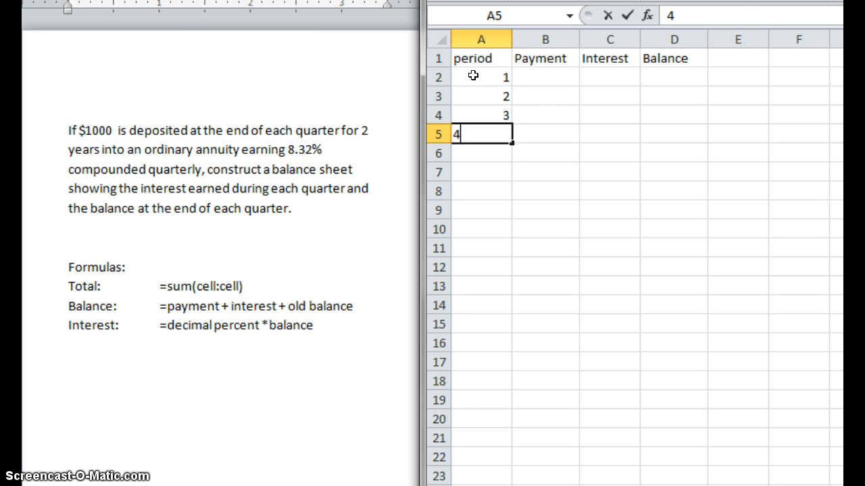
key(Return)
text(5)
key(Return)
text(6)
key(Return)
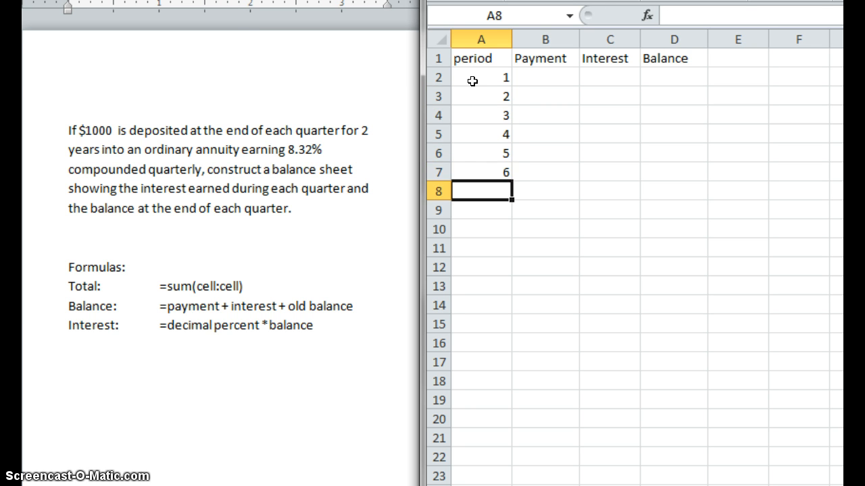
text(7)
key(Return)
text(8)
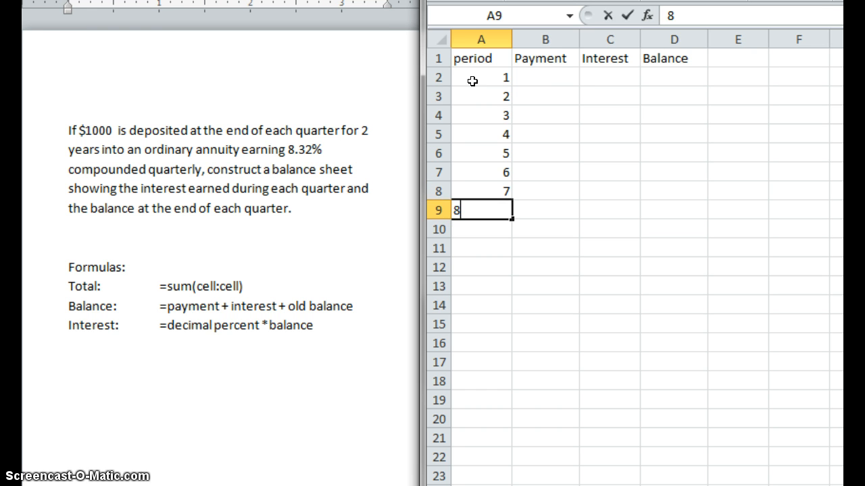
key(Return)
Enter a payment of 1000 in B2 and fill it down through B9 for all eight periods.
click(555, 76)
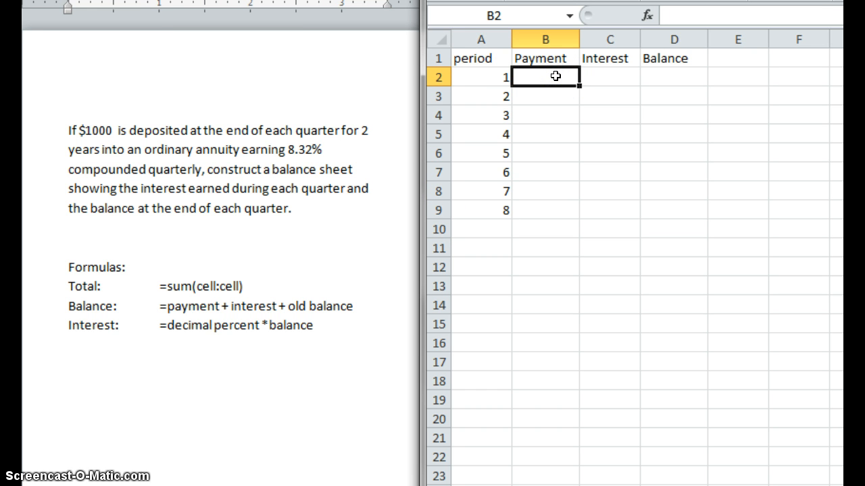
text(1000)
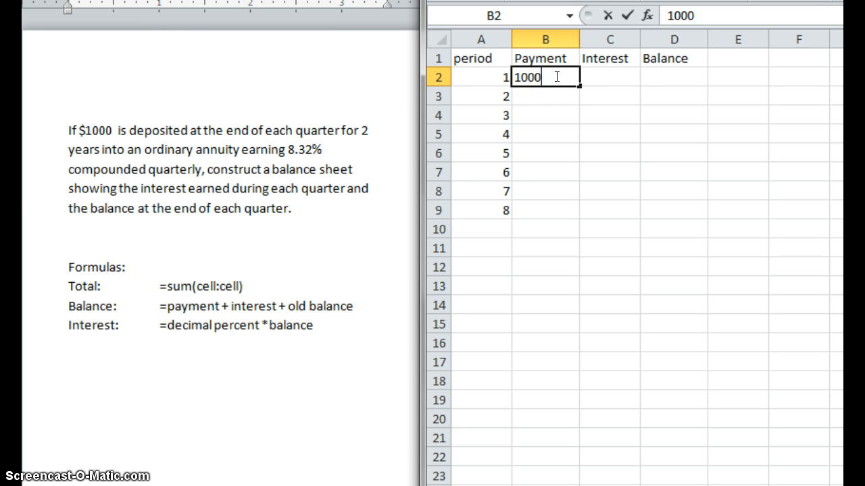
key(Return)
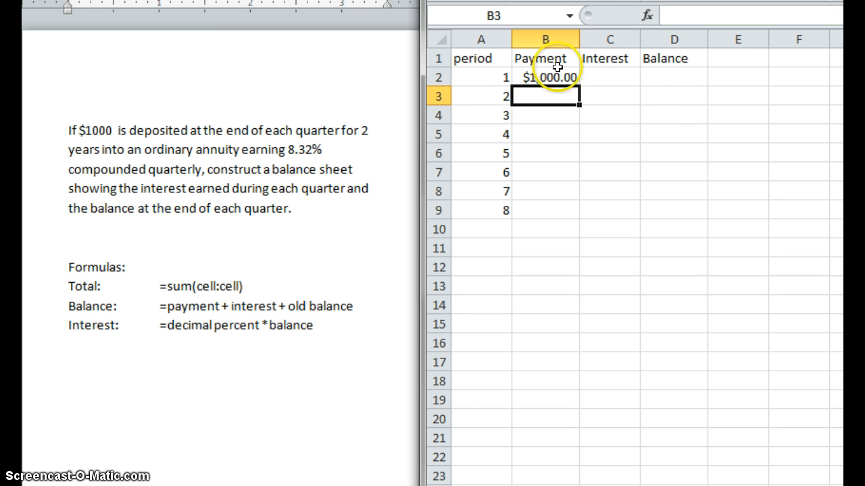
click(552, 77)
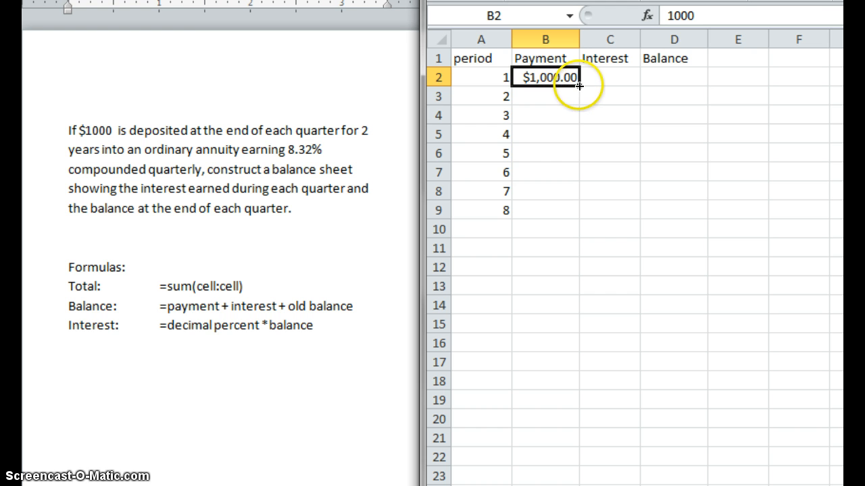
drag(578, 86, 566, 216)
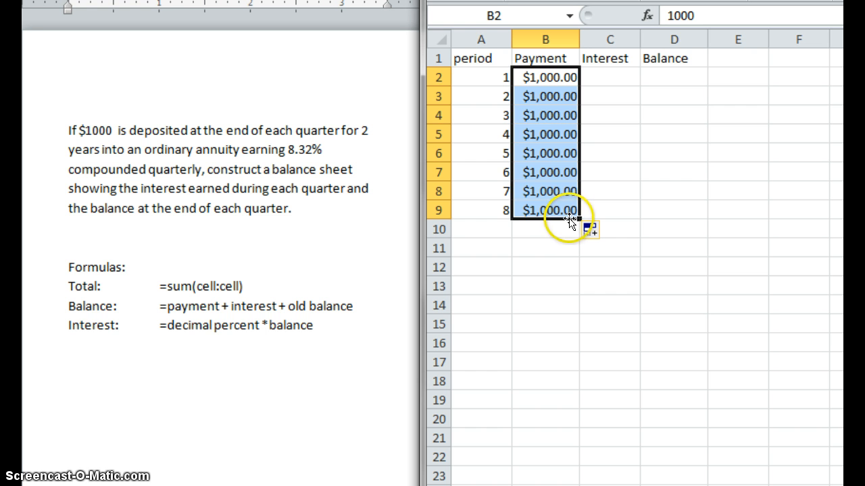
Format the payment cells B2 to B9 as Currency with two decimal places and the $ symbol.
right_click(531, 173)
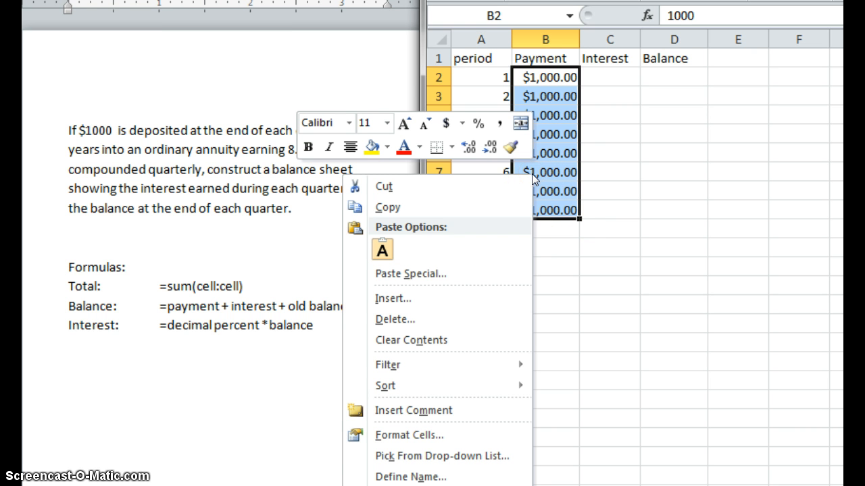
click(404, 437)
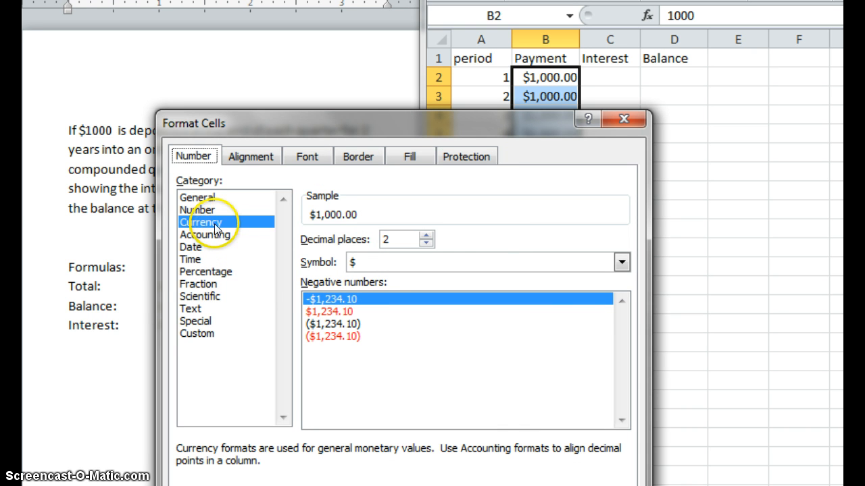
click(215, 223)
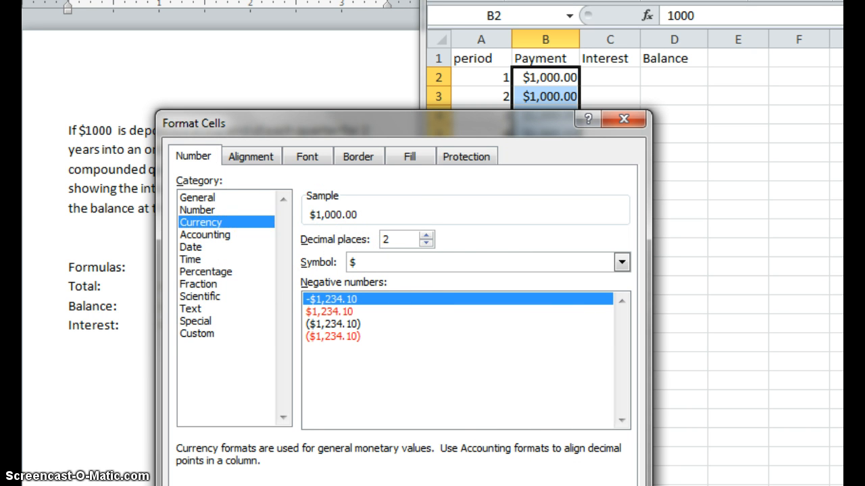
key(Return)
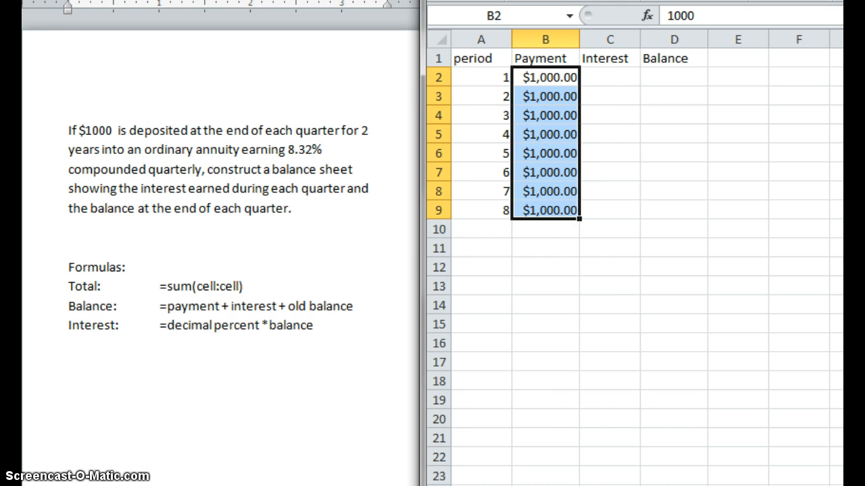
Enter 0 as the first period's interest in cell C2.
click(599, 79)
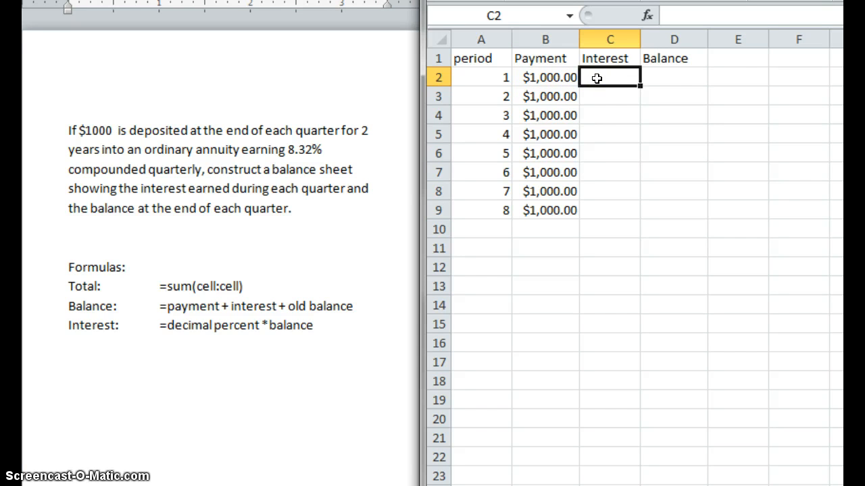
text(0)
click(602, 78)
Set the first period's balance in D2 equal to the payment with the formula =B2.
click(657, 76)
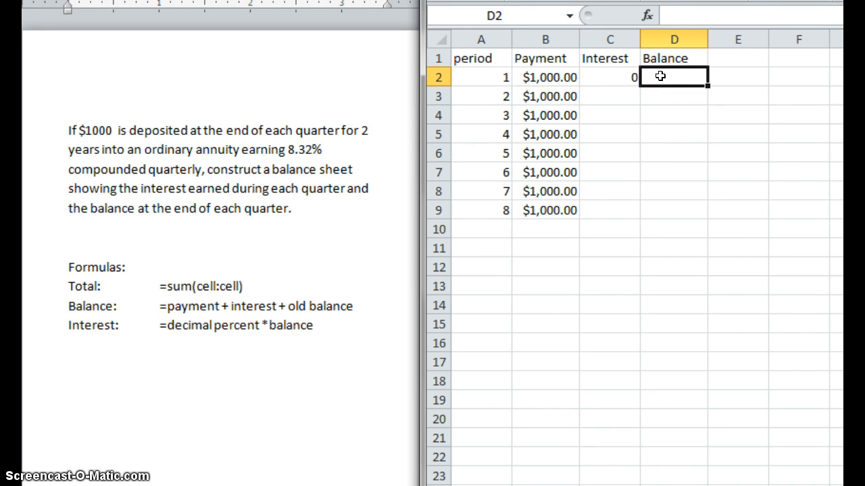
click(660, 79)
click(660, 74)
text(=)
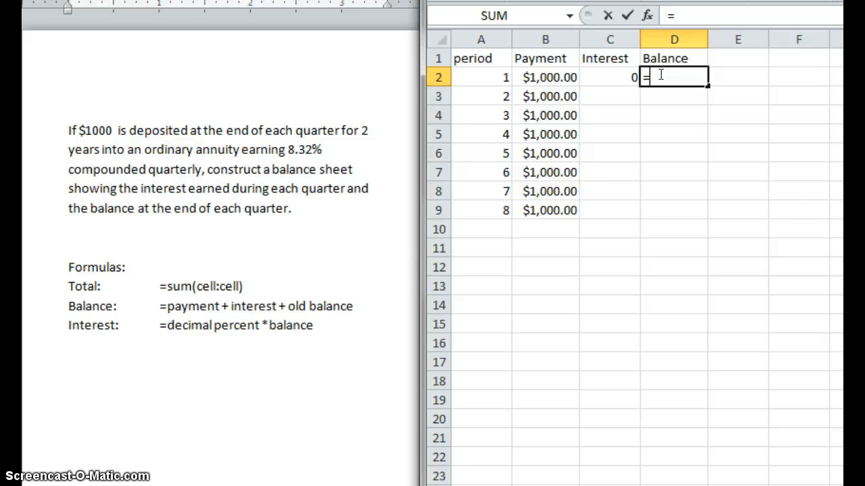
click(554, 81)
key(Return)
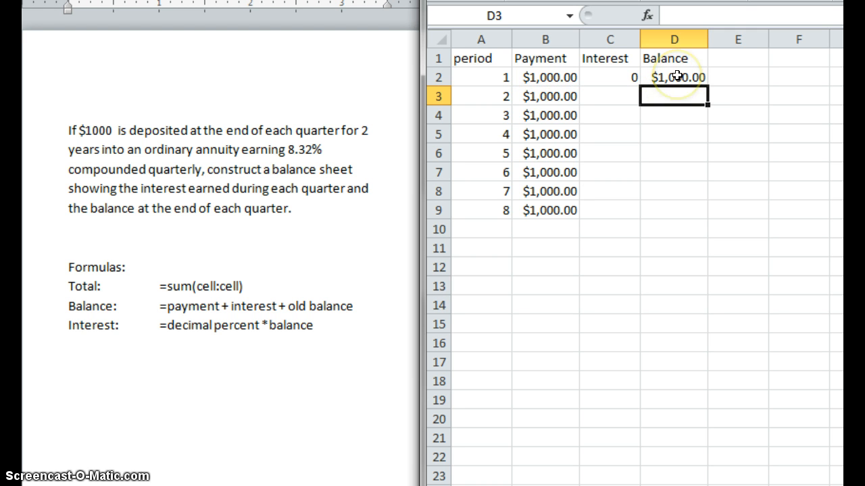
Calculate the second period's interest in C3 with the formula =0.0832/4*D2.
click(598, 96)
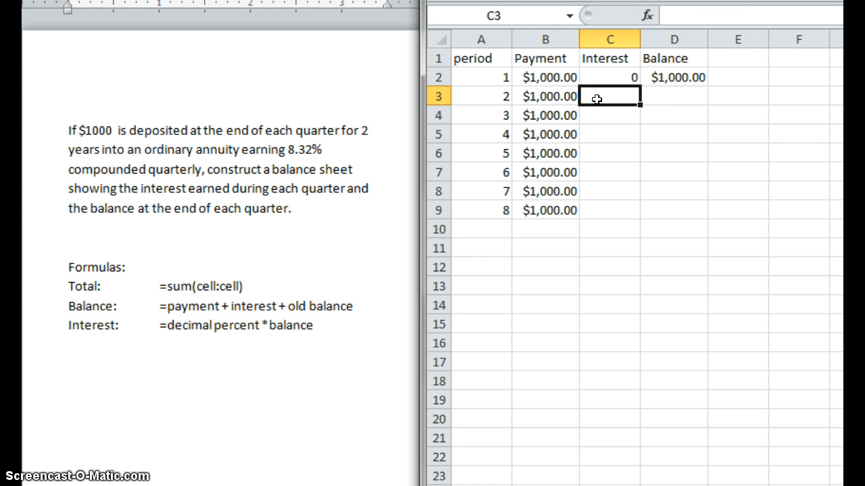
text(=)
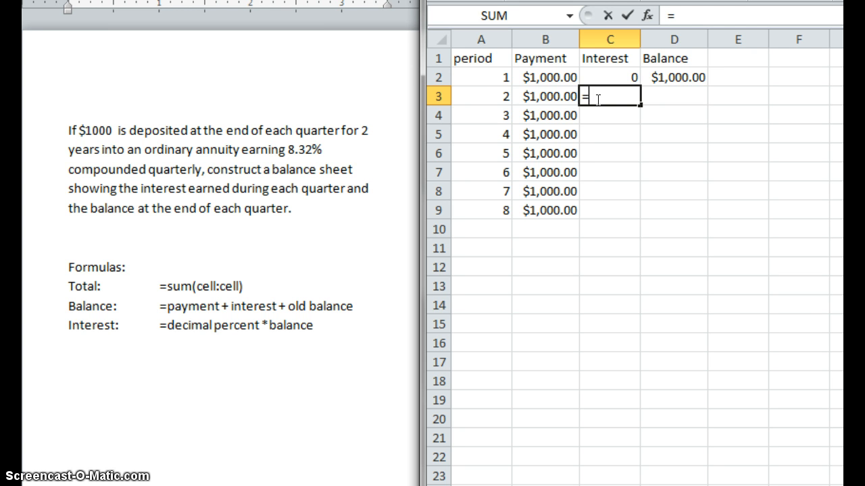
text(0.0832/4)
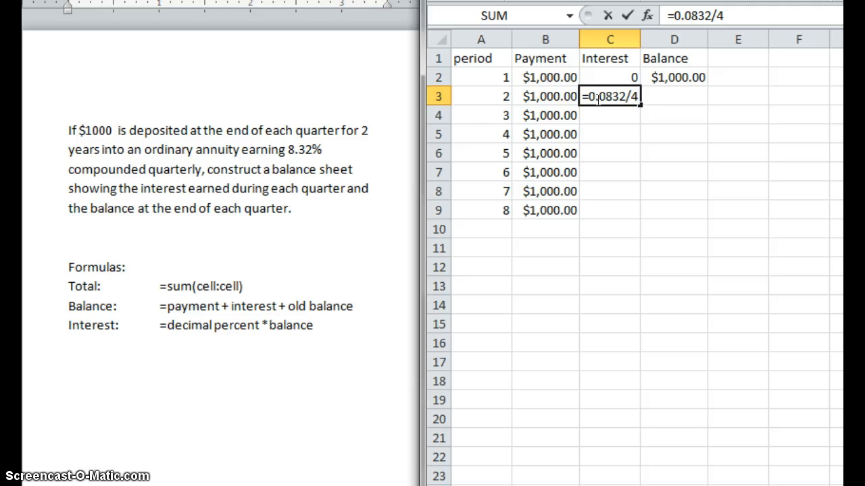
text(*)
click(619, 99)
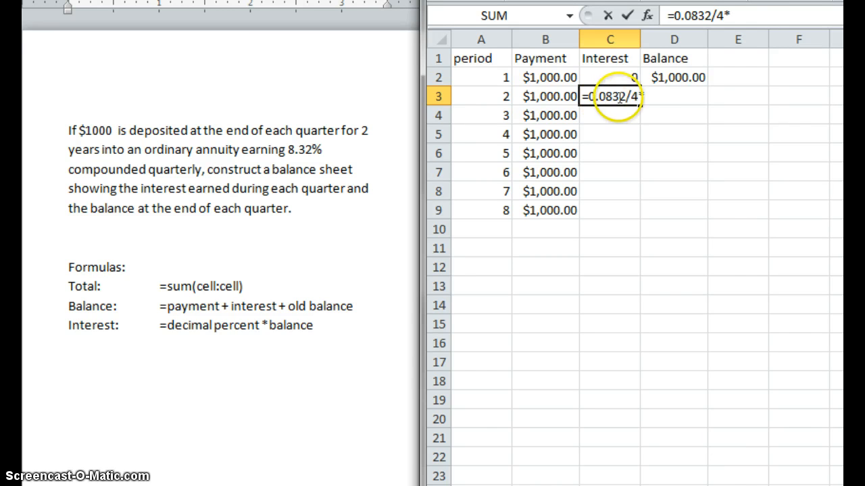
click(667, 78)
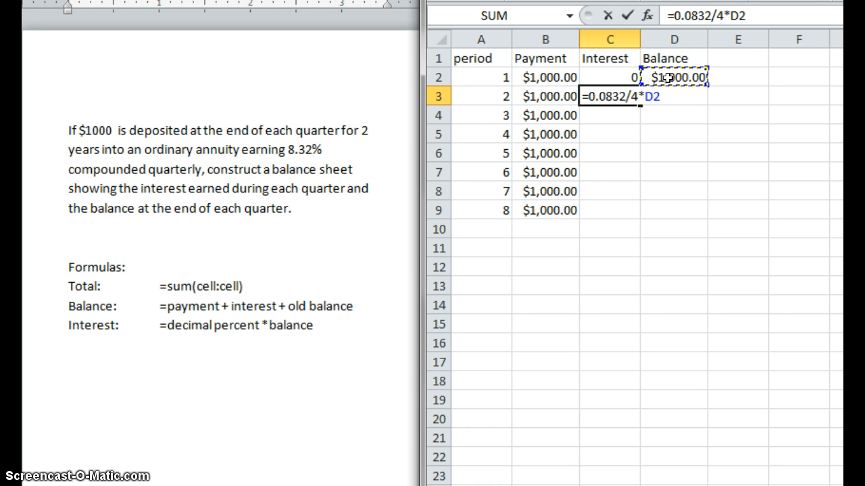
key(Return)
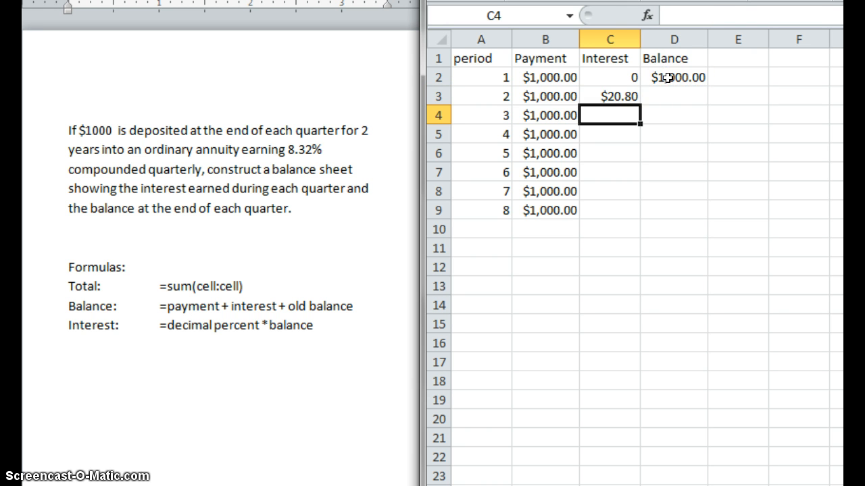
Fill the interest formula from C3 down through C9 and check the copied formulas in C4 to C6.
click(605, 96)
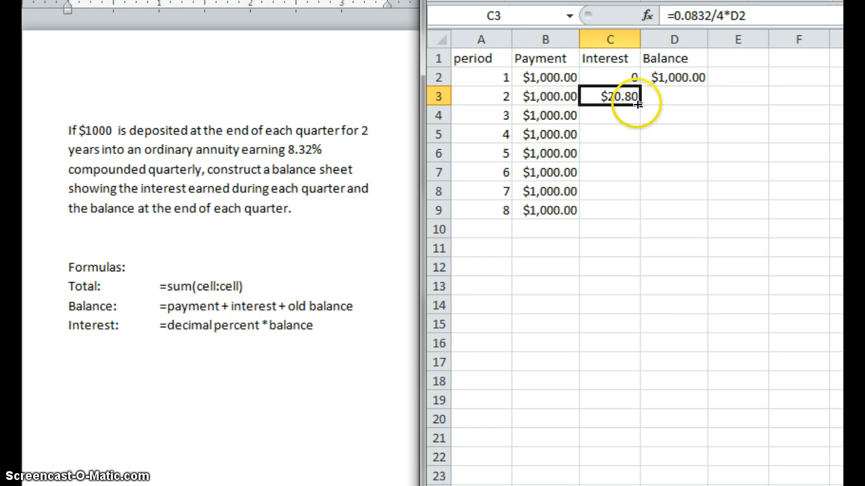
drag(637, 103, 632, 228)
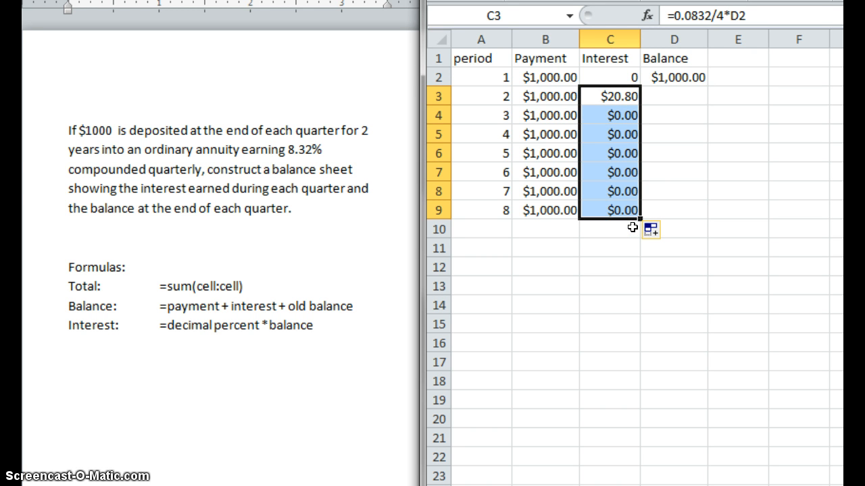
click(601, 118)
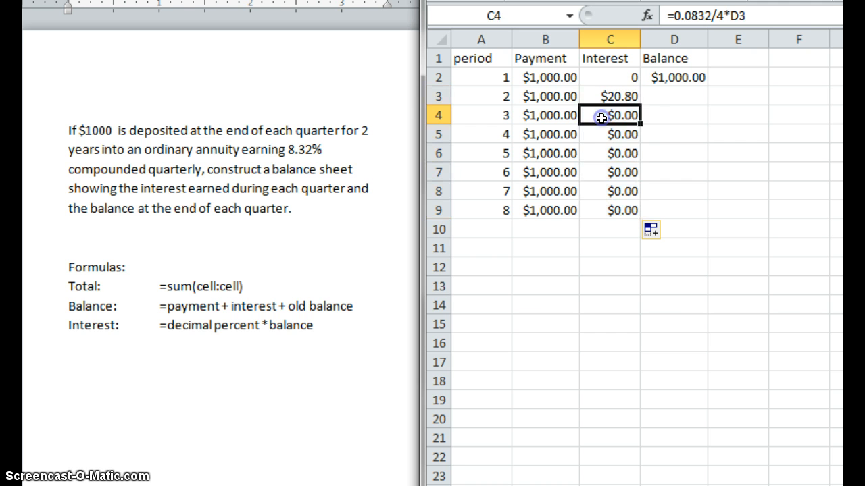
click(601, 135)
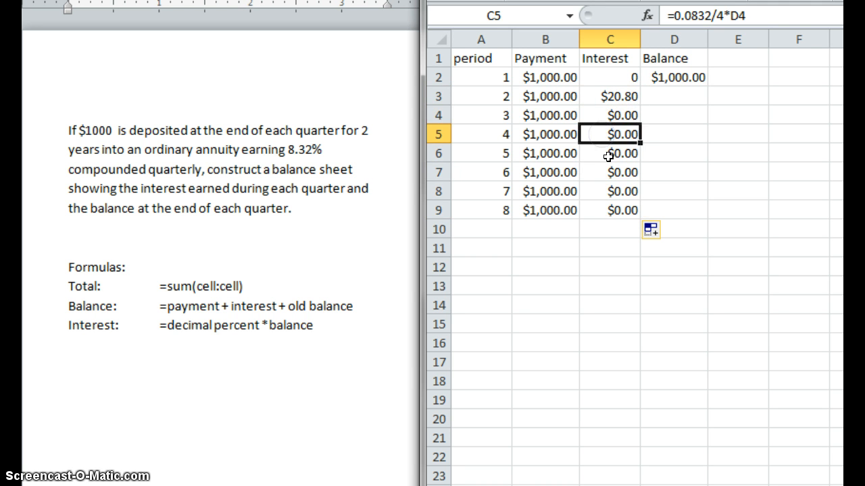
click(607, 154)
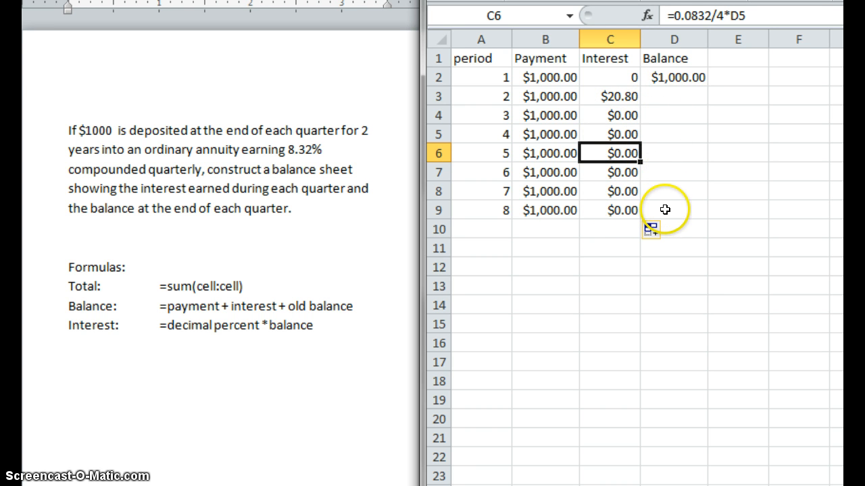
Calculate the second period's balance in D3 with the formula =B3+C3+D2 and fill it down through D9.
click(660, 101)
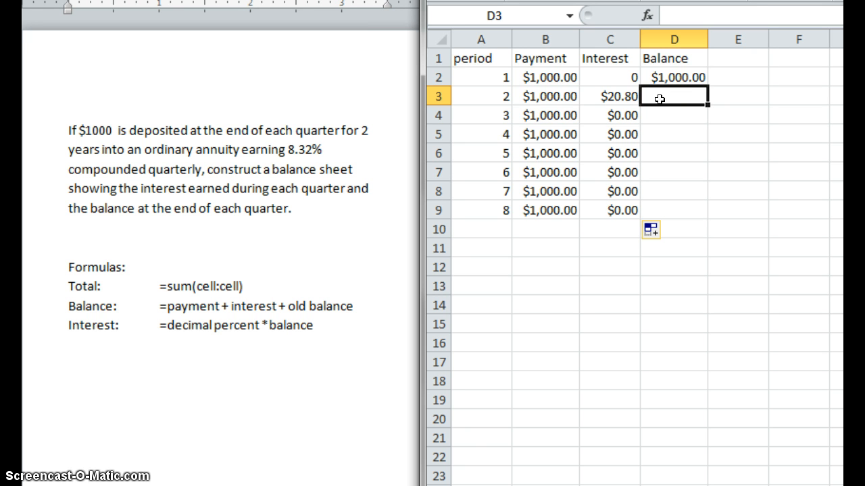
text(=)
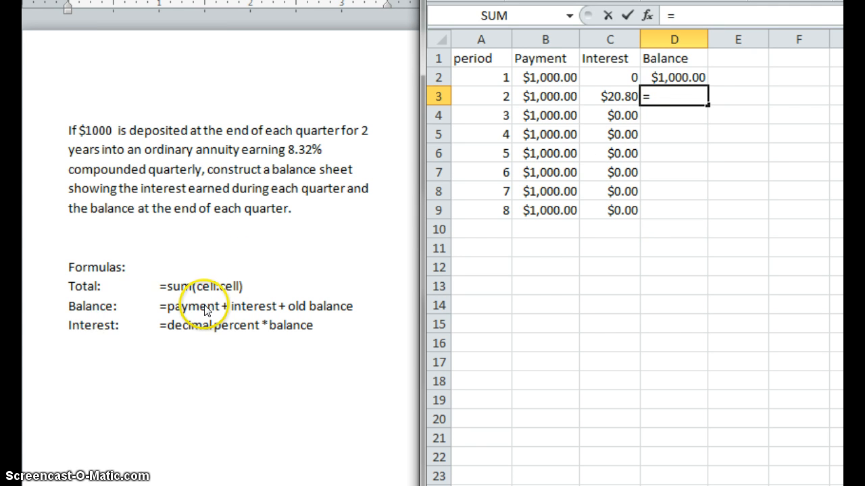
click(535, 96)
text(+)
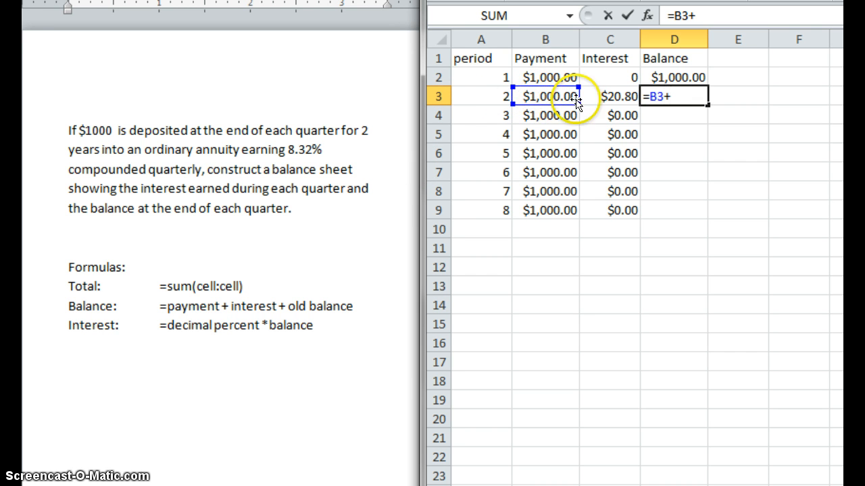
click(599, 97)
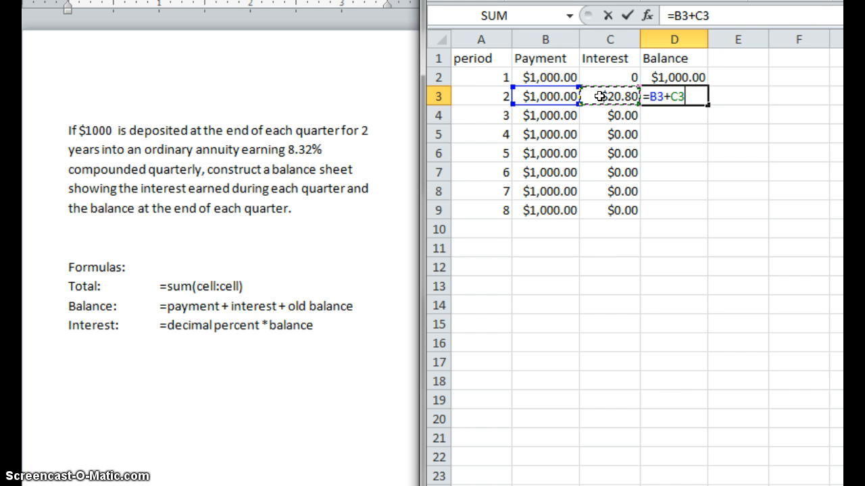
text(+)
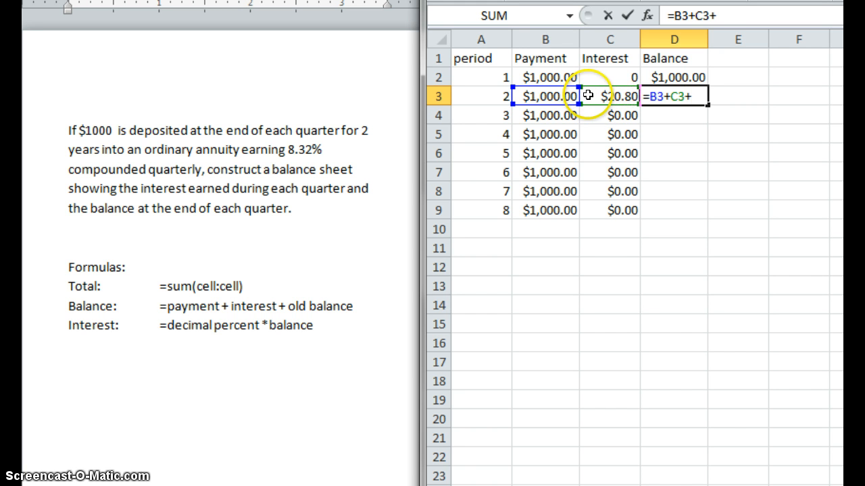
click(667, 75)
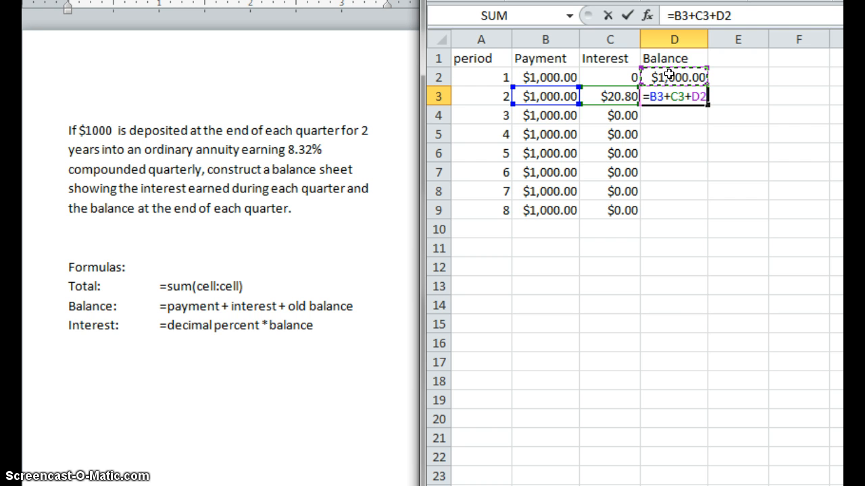
key(Return)
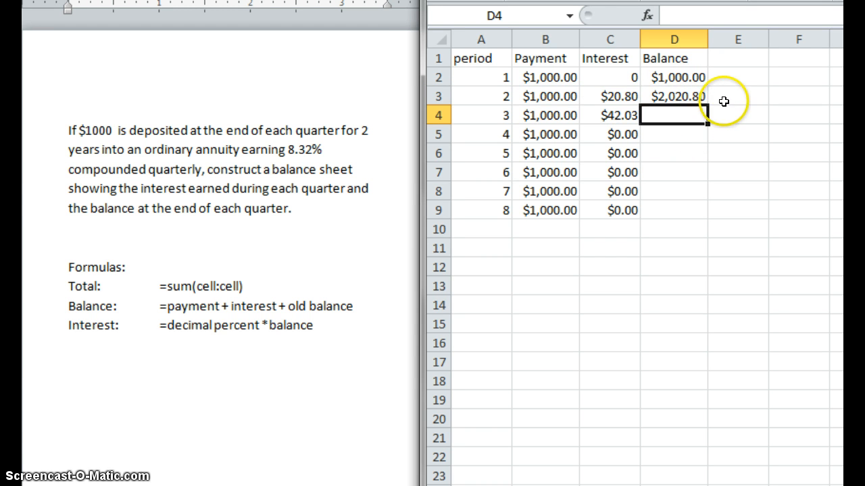
click(695, 97)
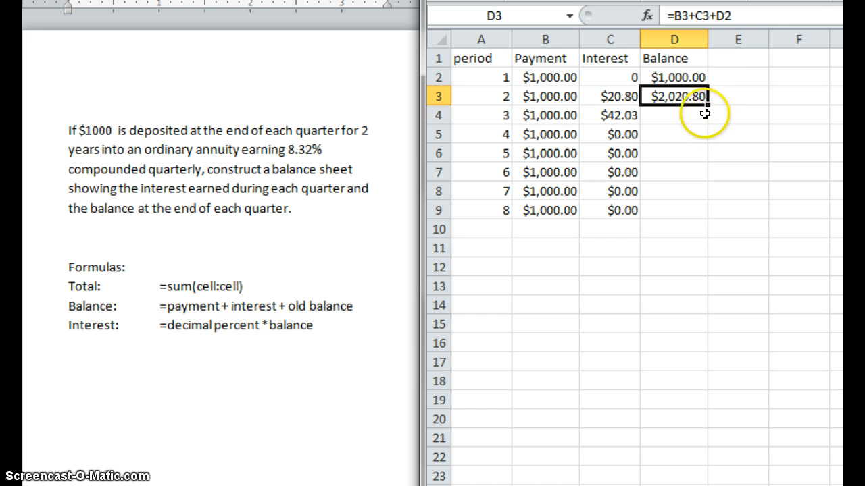
drag(706, 104, 700, 218)
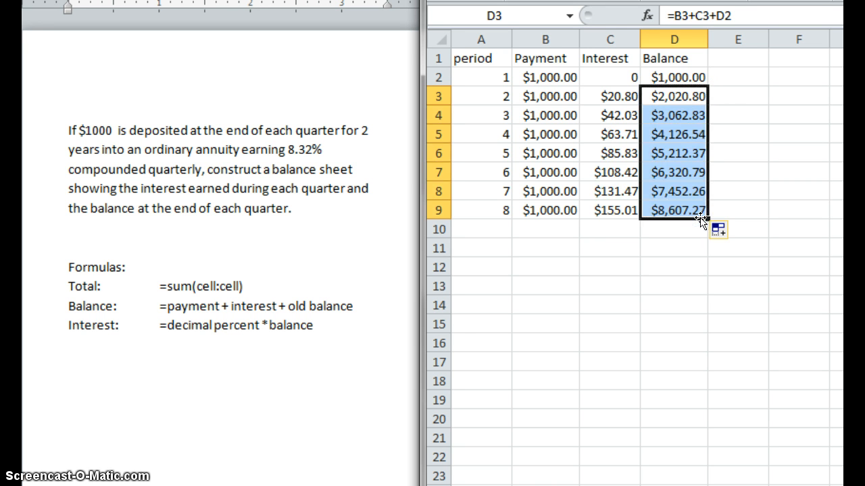
Label the row below period 8 as Totals in cell A10.
click(467, 228)
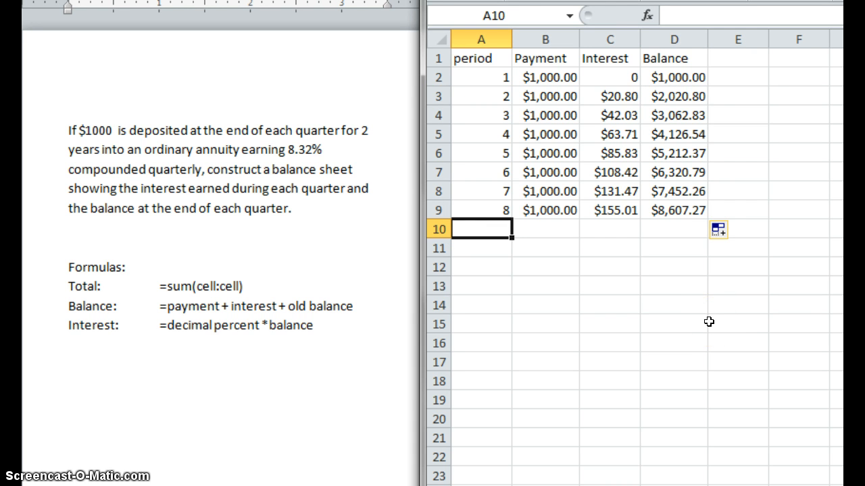
text(Totals)
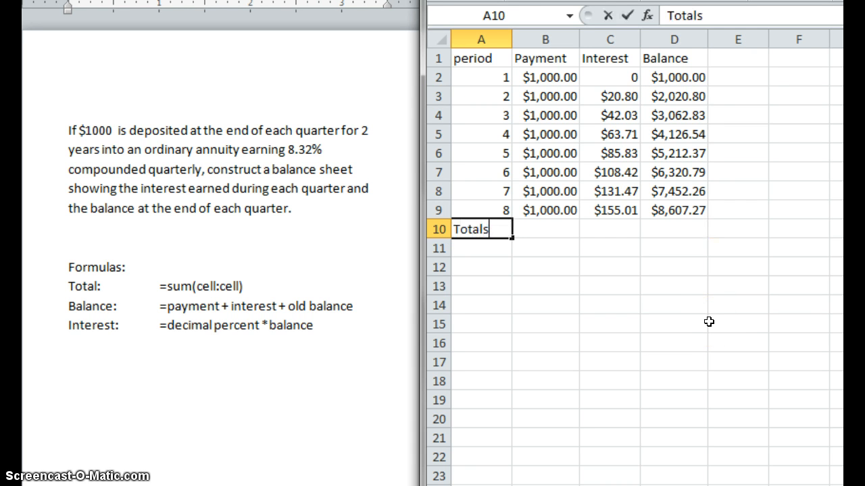
key(Tab)
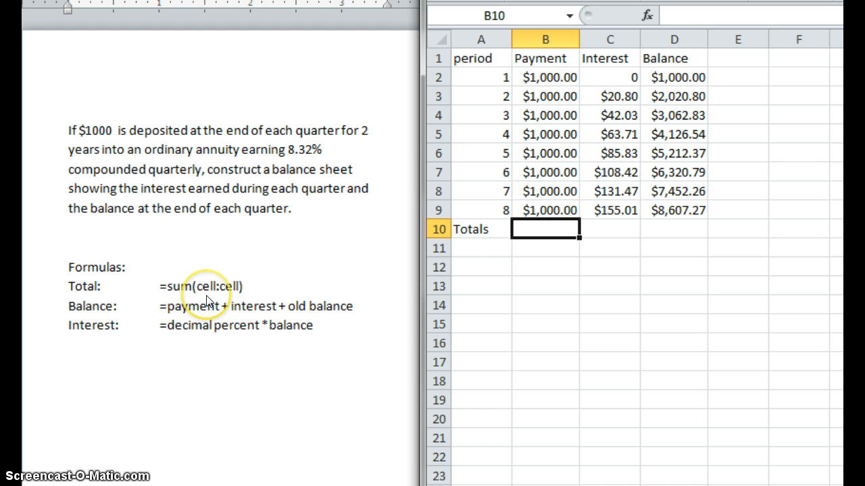
Total the payments in cell B10 with the formula =sum(B2:B9).
text(=)
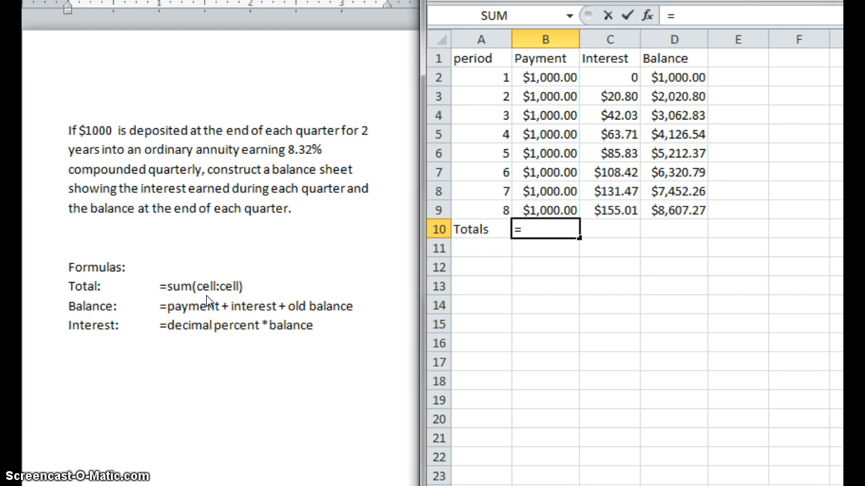
text(su)
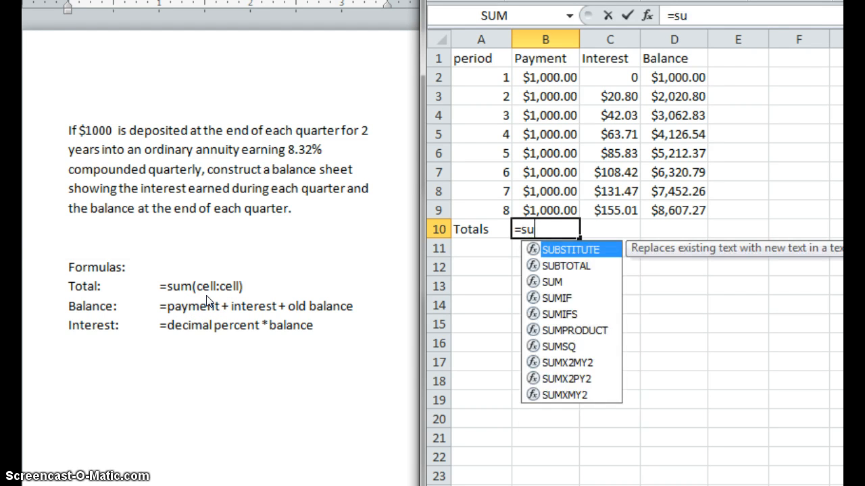
text(m()
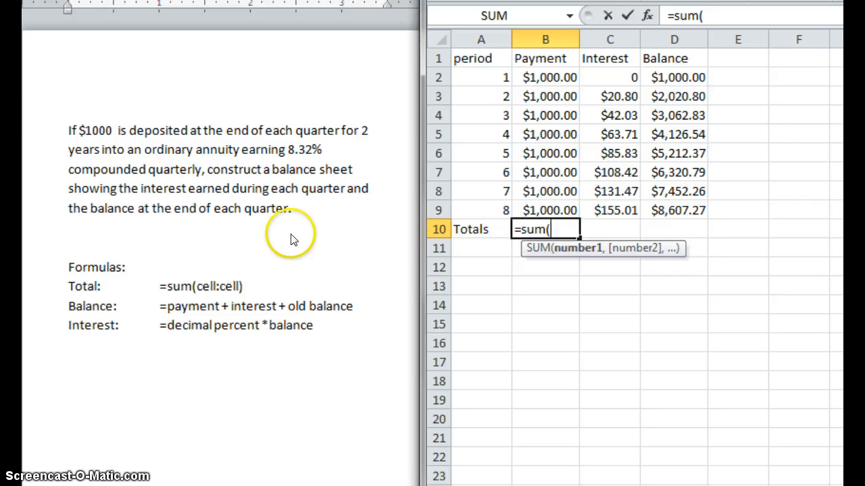
click(539, 76)
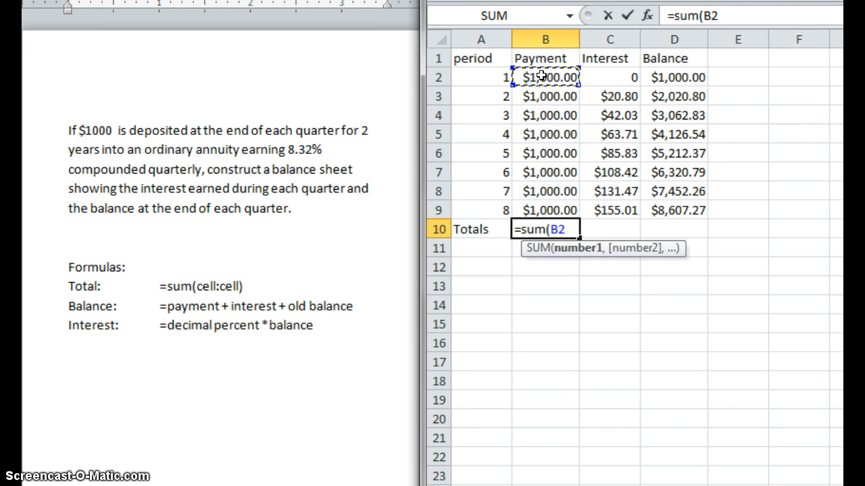
text(:)
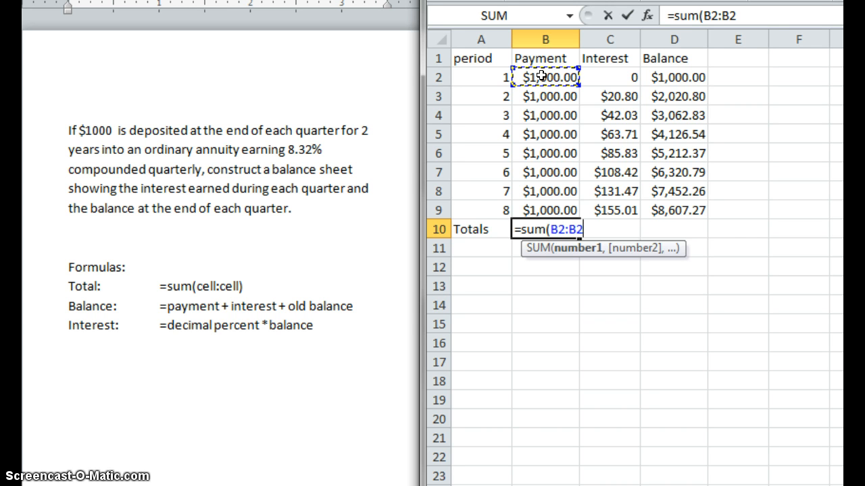
drag(541, 75, 556, 211)
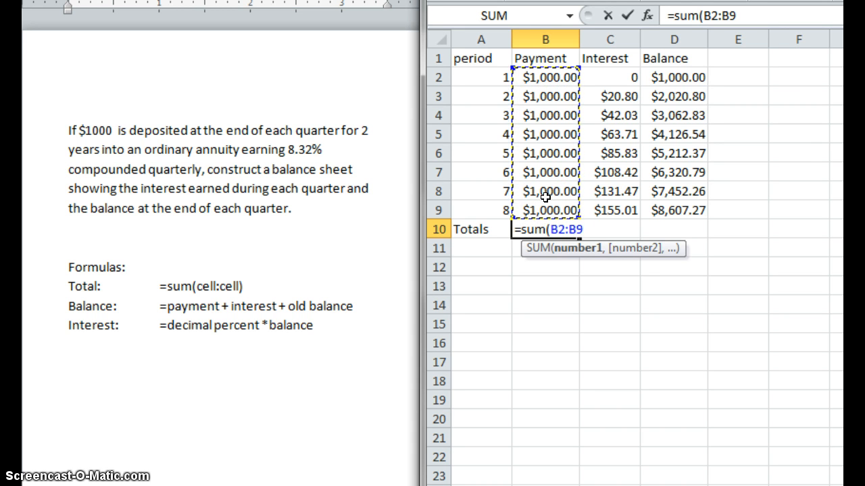
text())
key(Return)
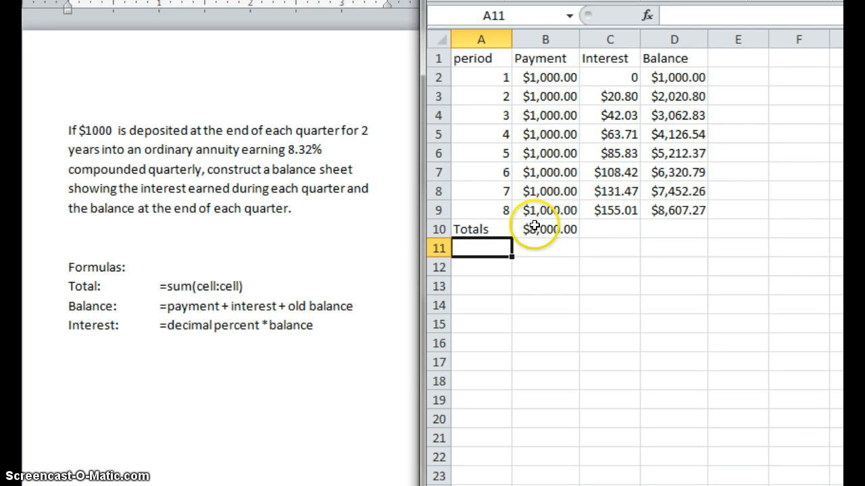
Total the interest in cell C10 with the formula =sum(C2:C9).
click(609, 229)
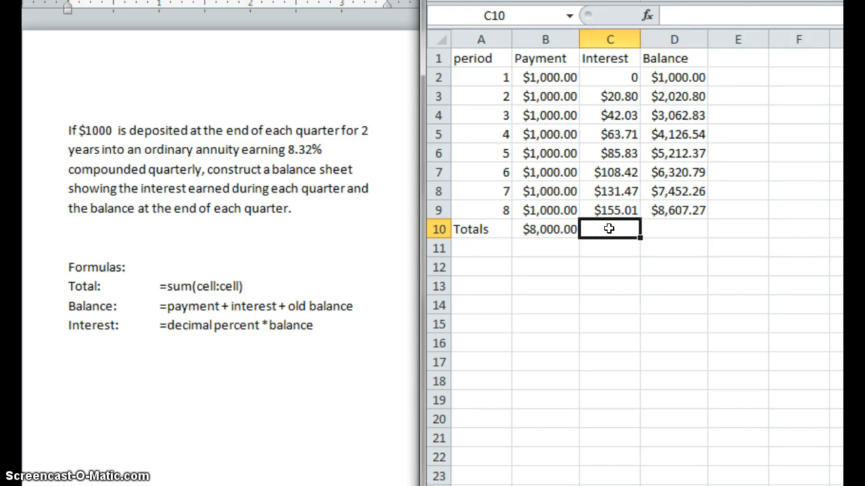
text(=)
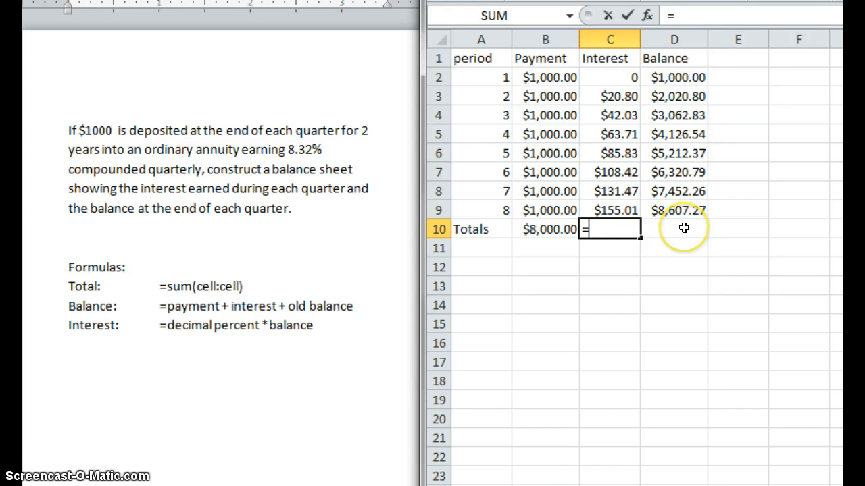
text(sum()
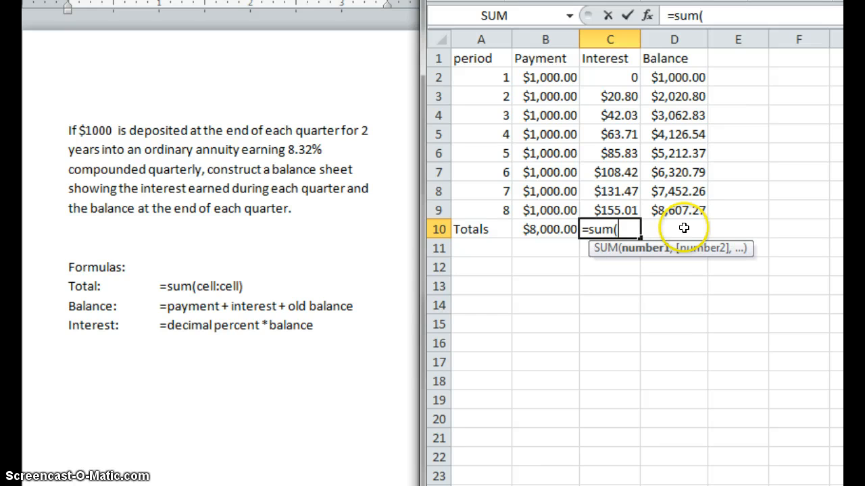
click(618, 76)
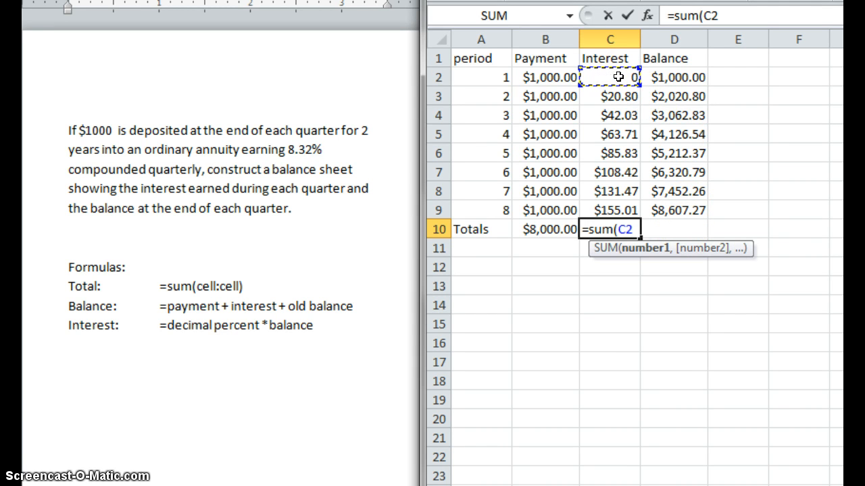
text(:)
click(623, 210)
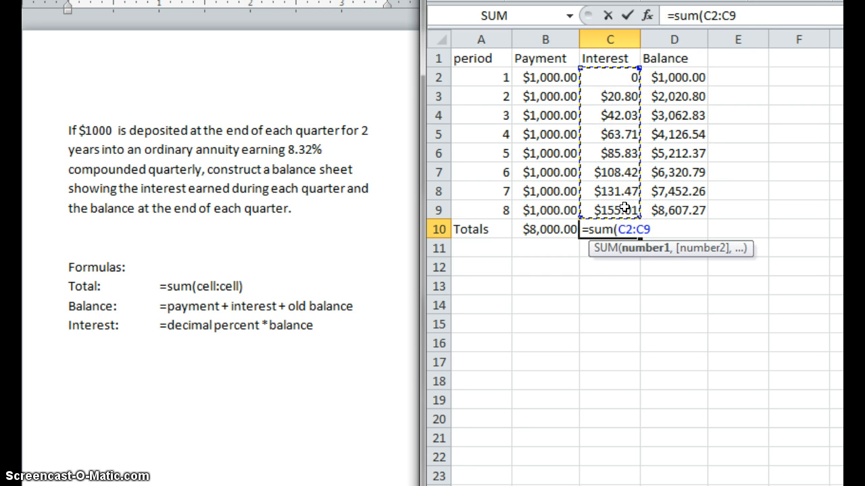
text())
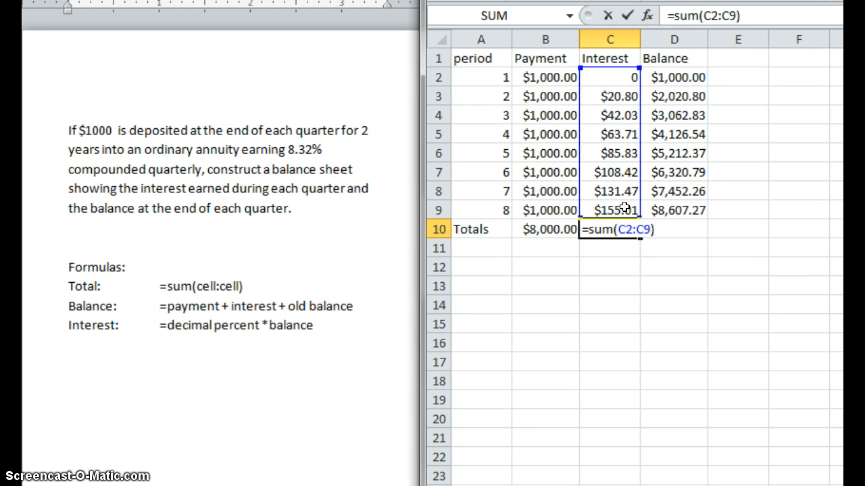
key(Return)
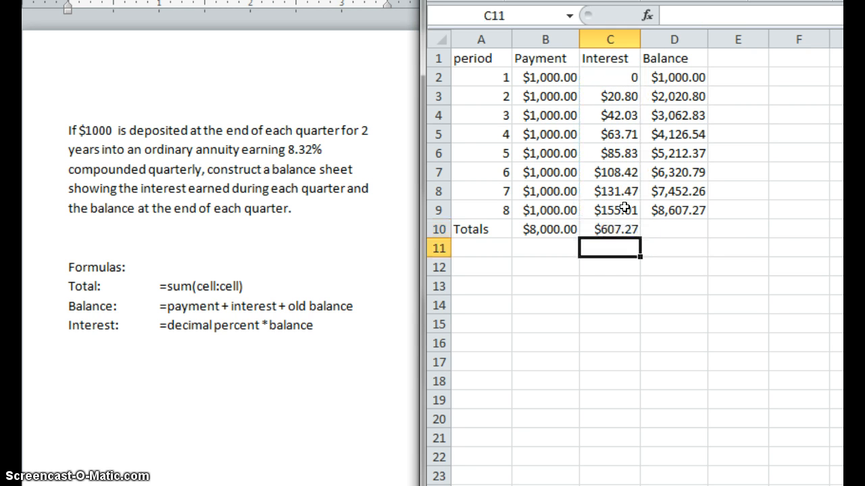